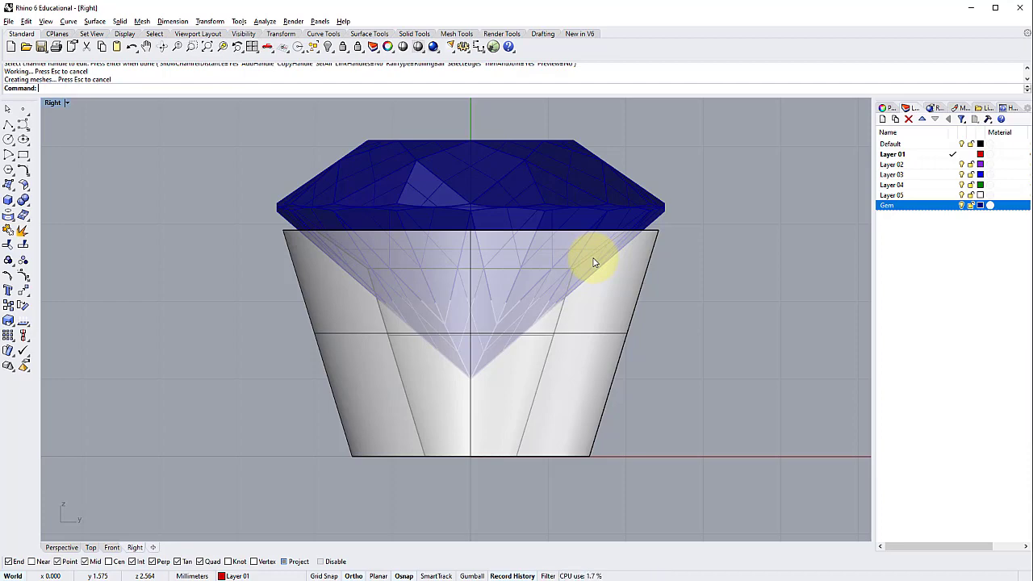
Step: Bring up the maximized Perspective view of the gem in its setting and save an incremental version of the file
double_click(53, 103)
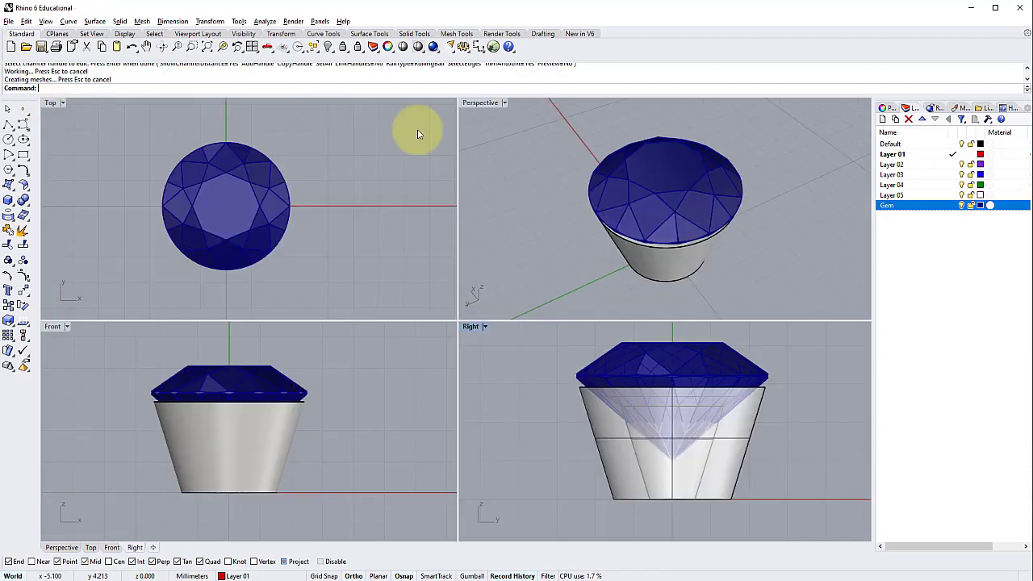
double_click(480, 103)
mouse_move(387, 242)
right_down()
mouse_move(431, 224)
mouse_move(369, 210)
mouse_move(392, 247)
right_up()
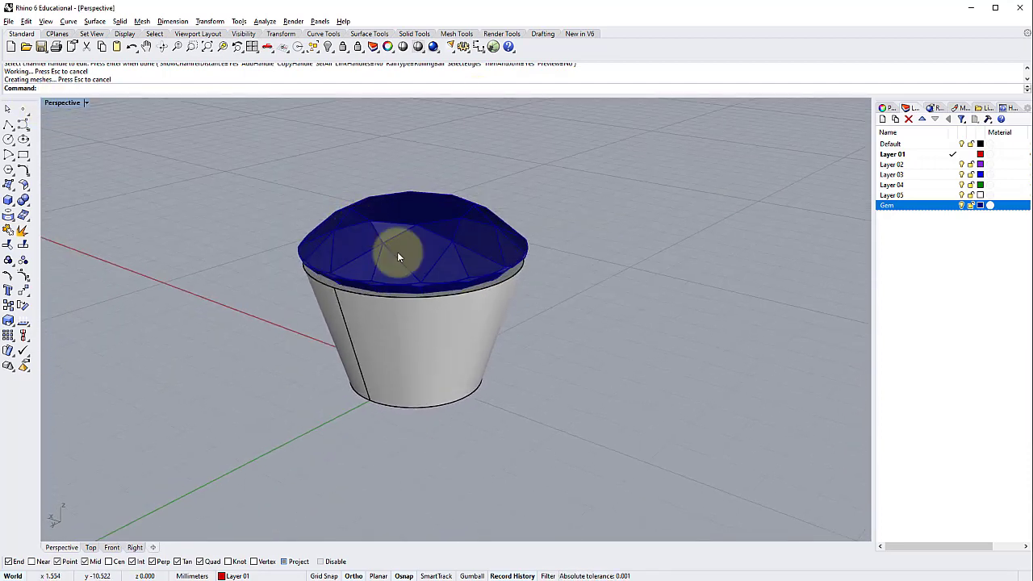
right_drag(500, 325, 581, 392)
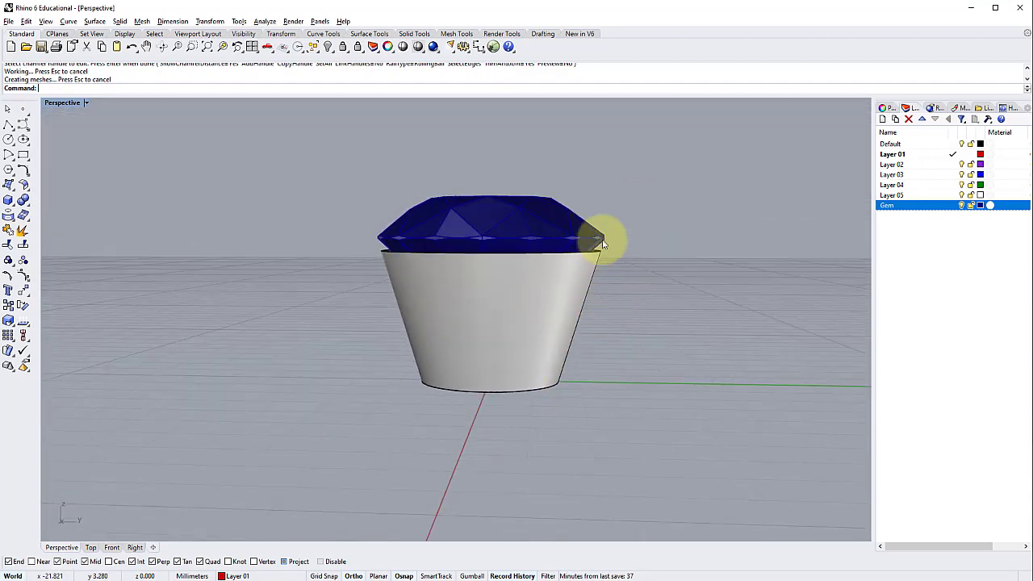
right_drag(613, 220, 590, 234)
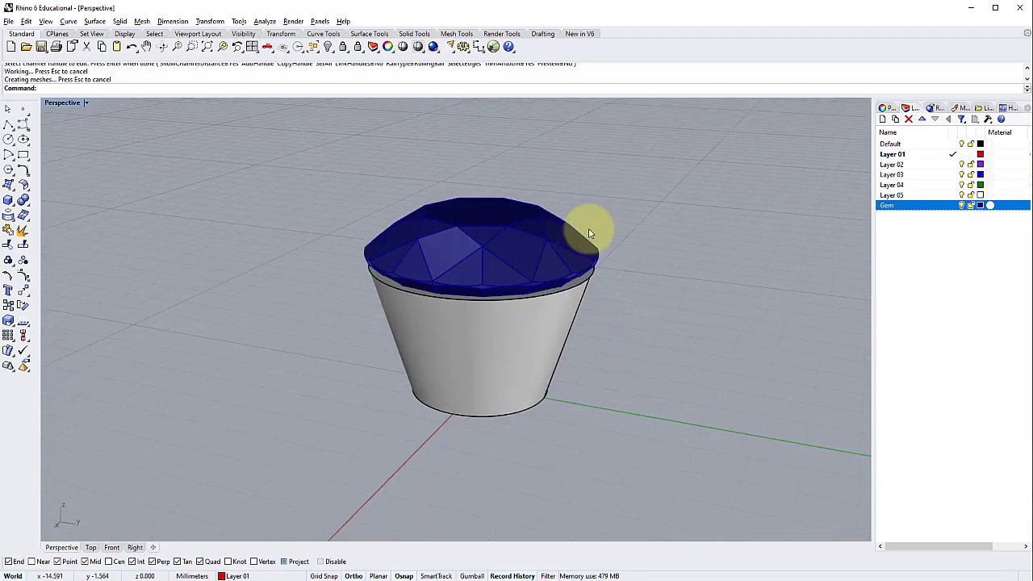
key(ctrl+shift+s)
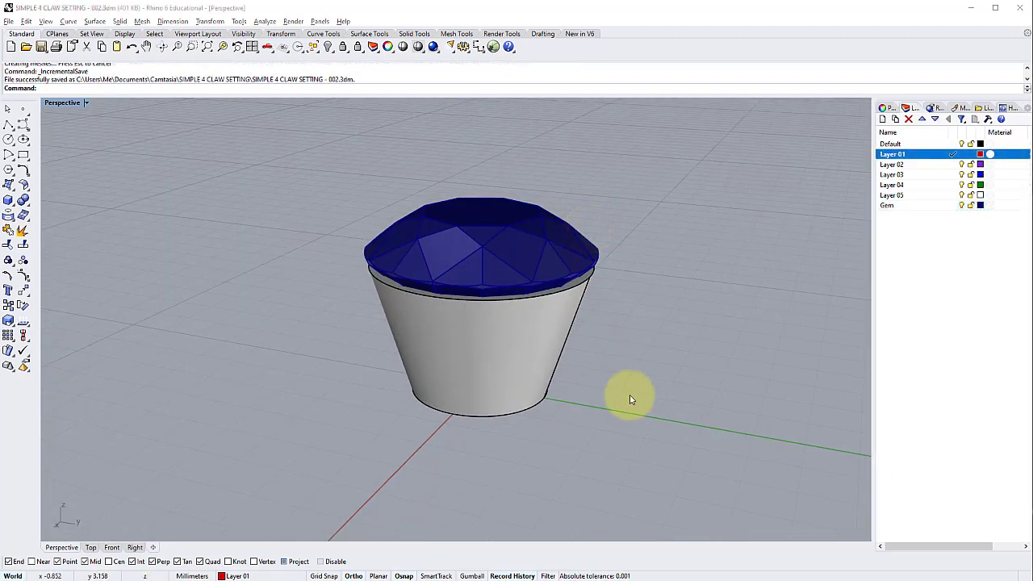
Step: Hide the Gem layer so only the tapered setting is displayed, keeping Layer 01 current
right_drag(613, 388, 521, 268)
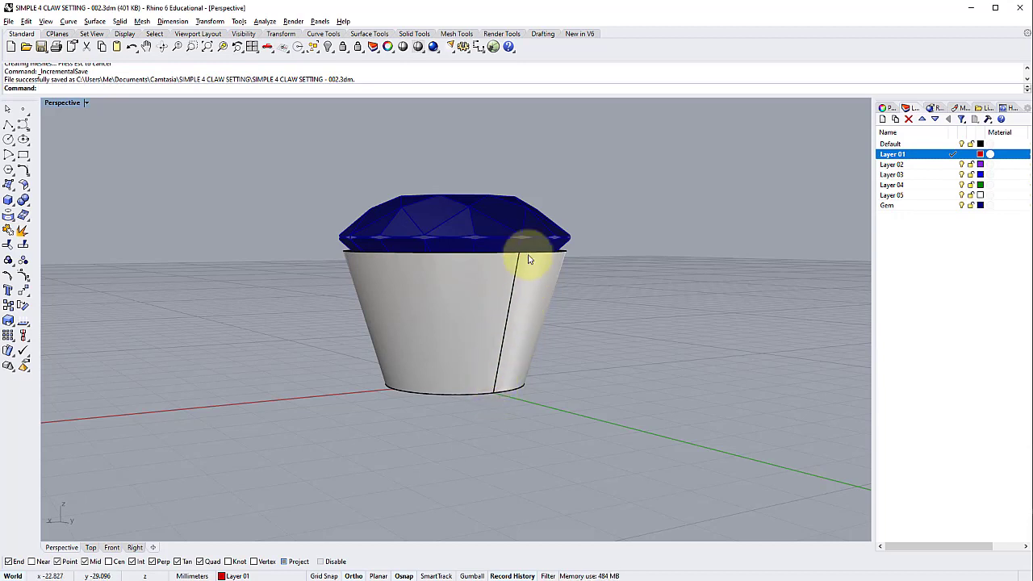
right_drag(517, 260, 461, 237)
right_drag(494, 380, 535, 383)
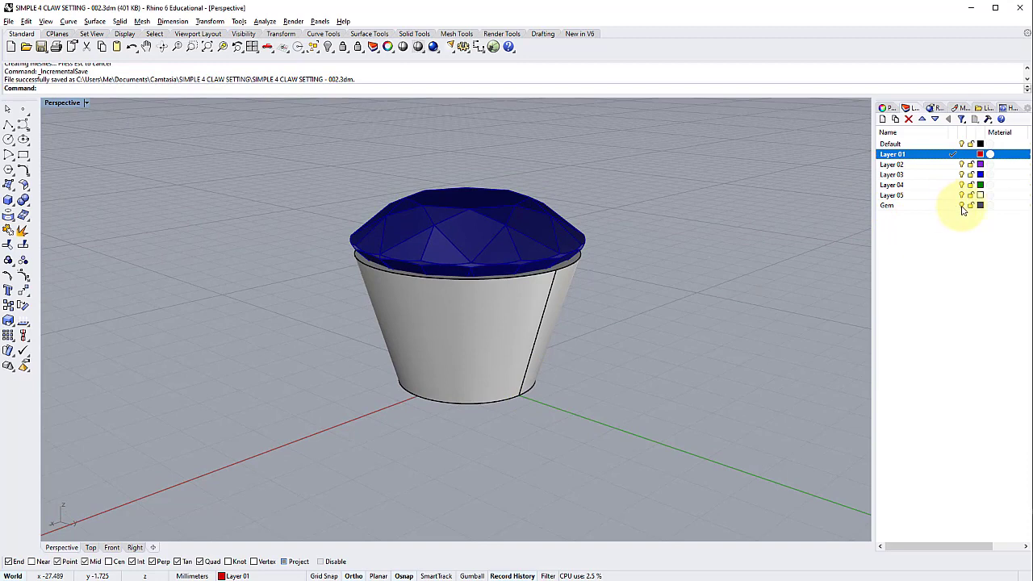
click(961, 206)
click(926, 156)
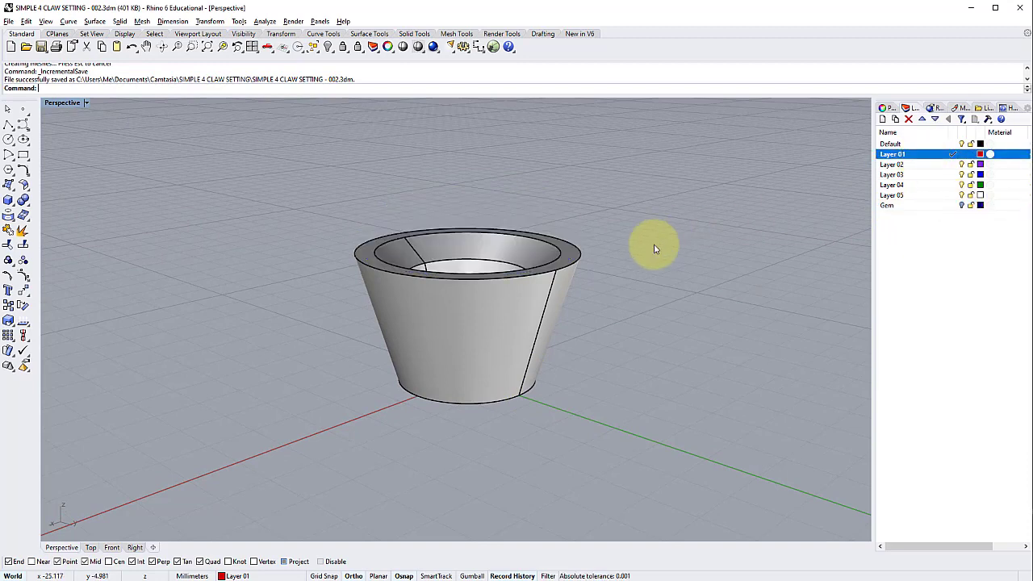
Step: Extend the upper end of the slanted line on the setting's outer wall by 3 mm as a straight line
right_drag(655, 250, 565, 261)
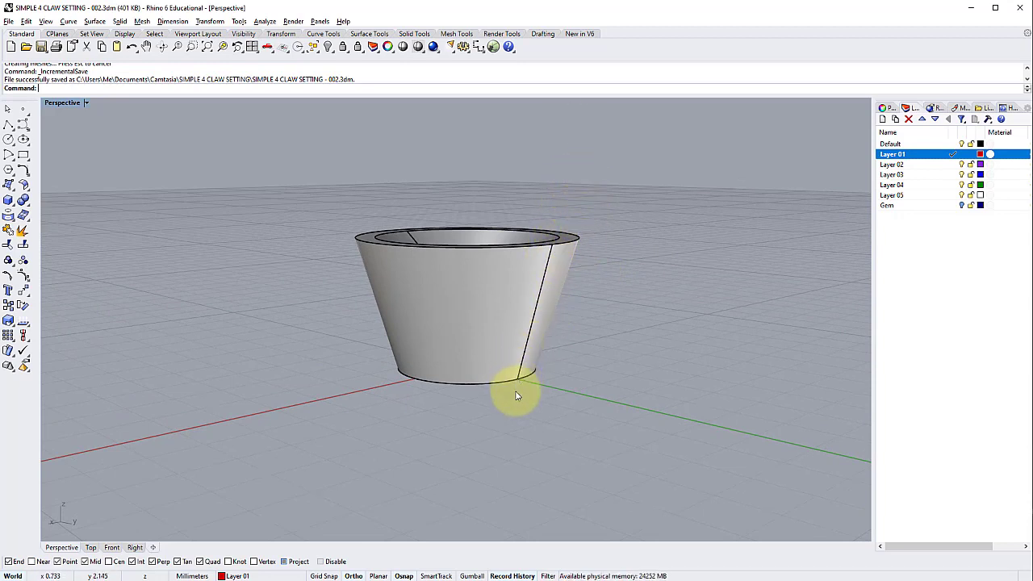
right_drag(513, 385, 519, 392)
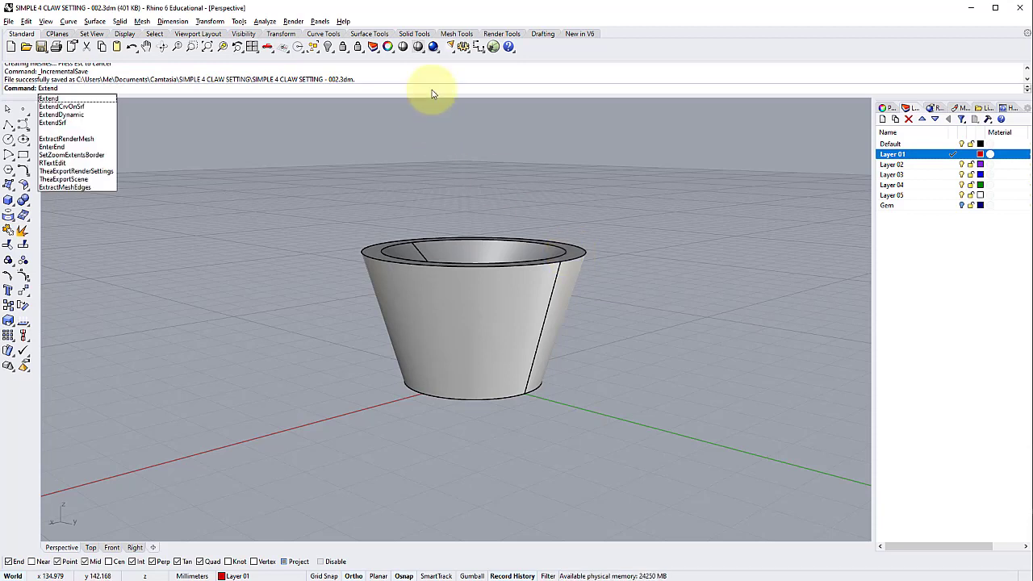
key(Return)
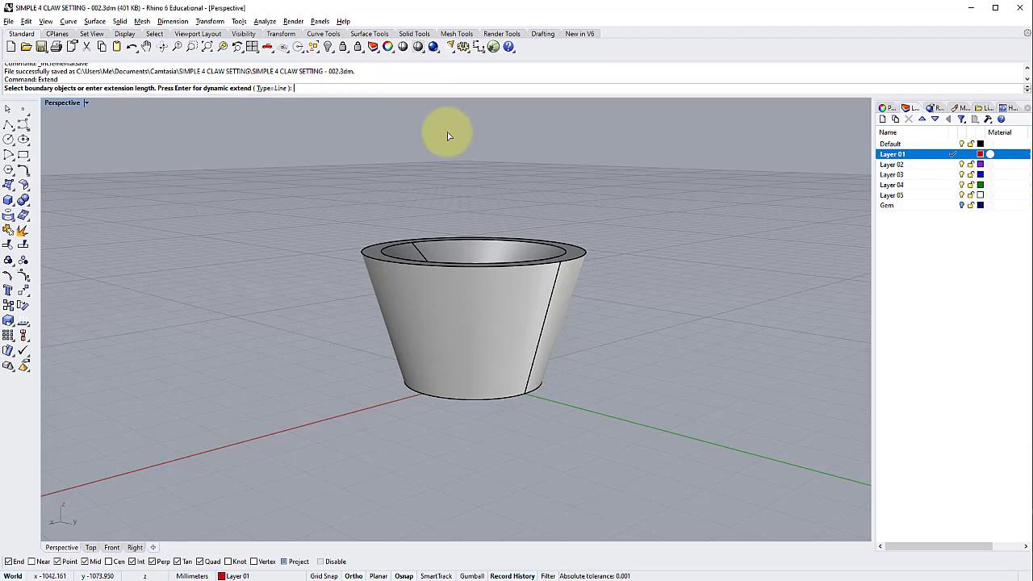
key(Return)
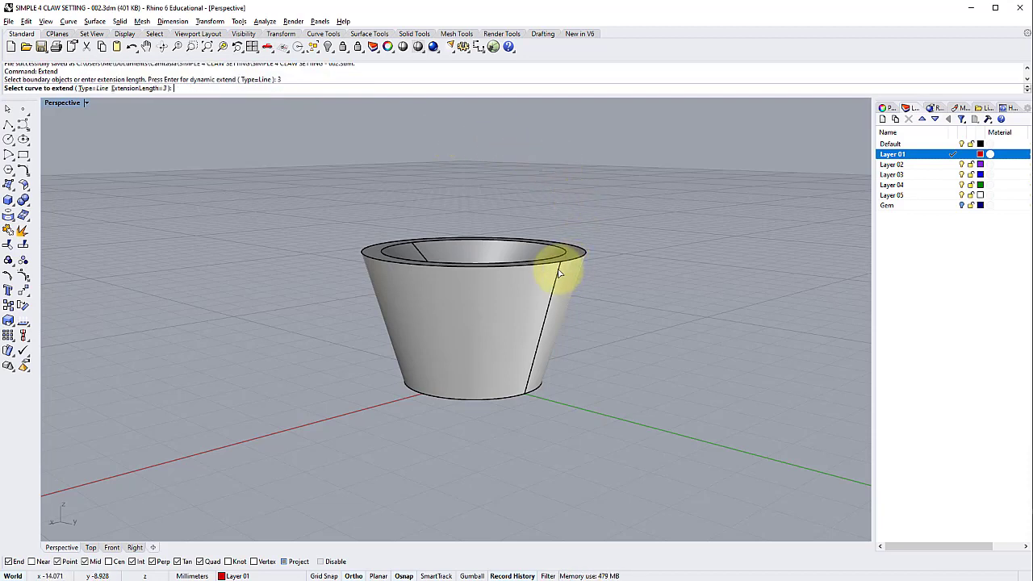
scroll(557, 278, up, 5)
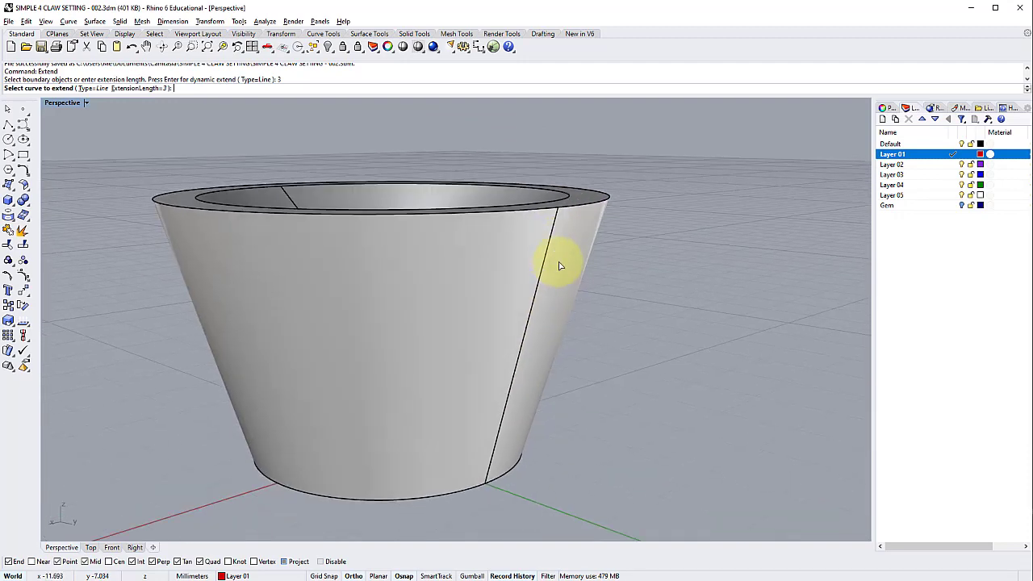
scroll(558, 274, down, 3)
scroll(557, 292, up, 2)
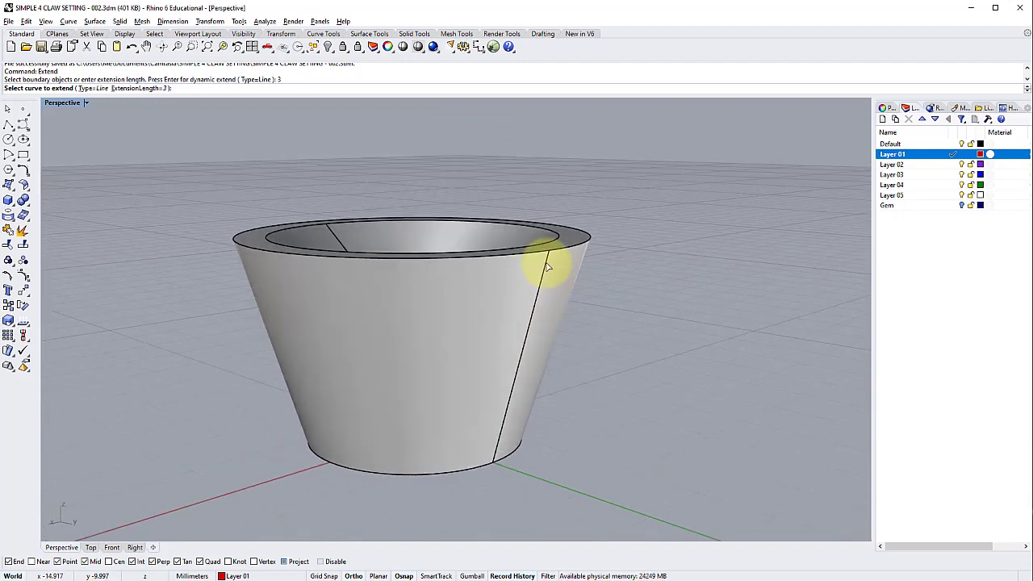
click(547, 267)
scroll(567, 253, down, 5)
right_drag(567, 254, 547, 331)
scroll(557, 301, up, 3)
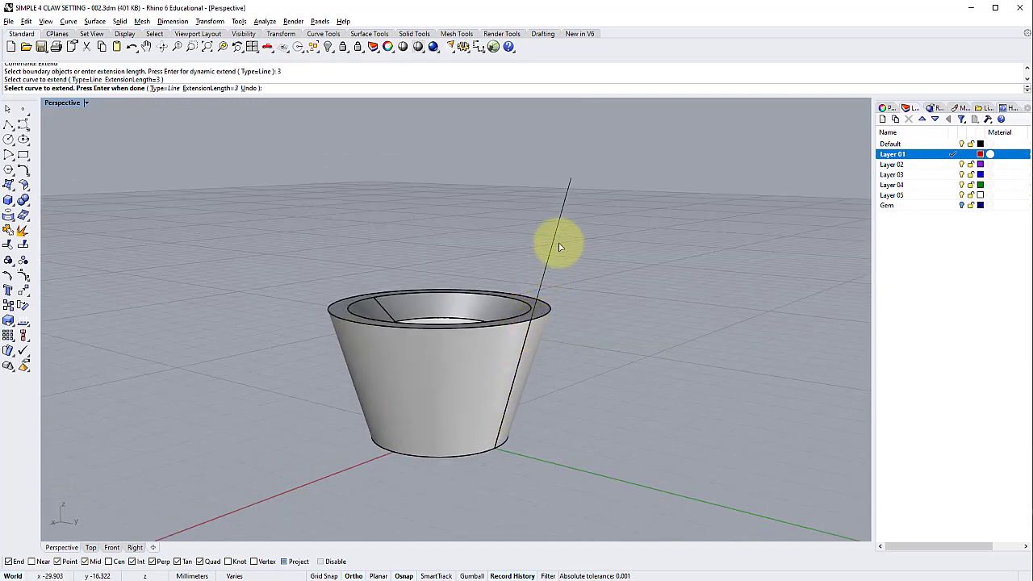
Step: Extend the lower end of the same slanted line by 1 mm below the setting's base and finish the Extend command
right_drag(563, 224, 445, 387)
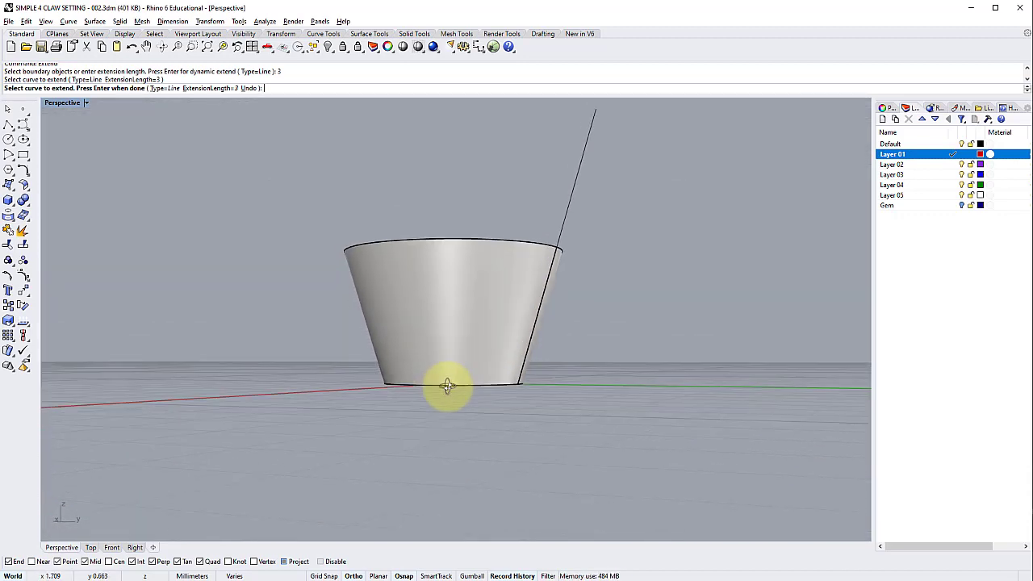
right_drag(532, 390, 507, 387)
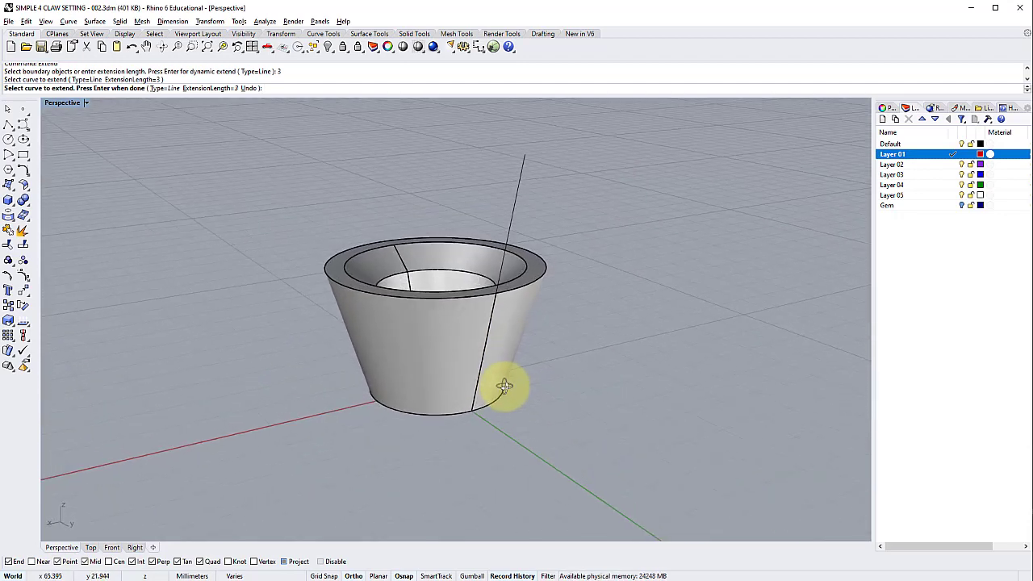
click(207, 89)
text(1)
key(Return)
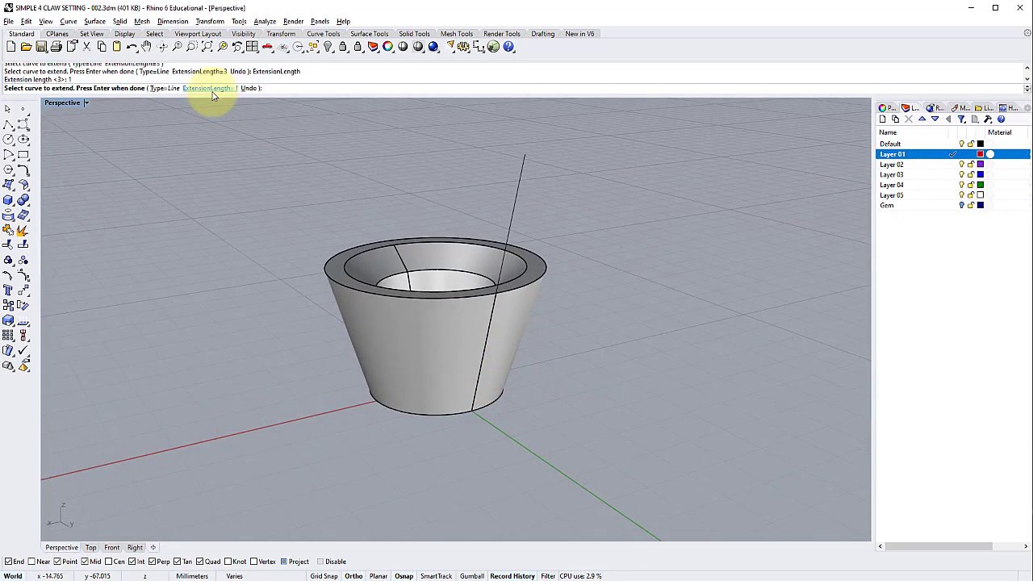
click(475, 406)
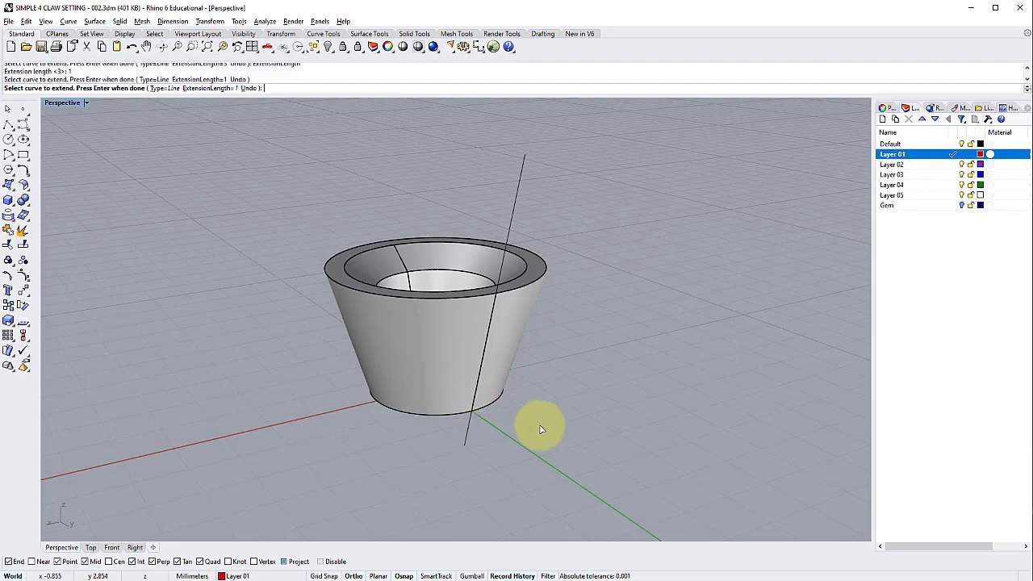
key(Return)
right_drag(541, 429, 638, 329)
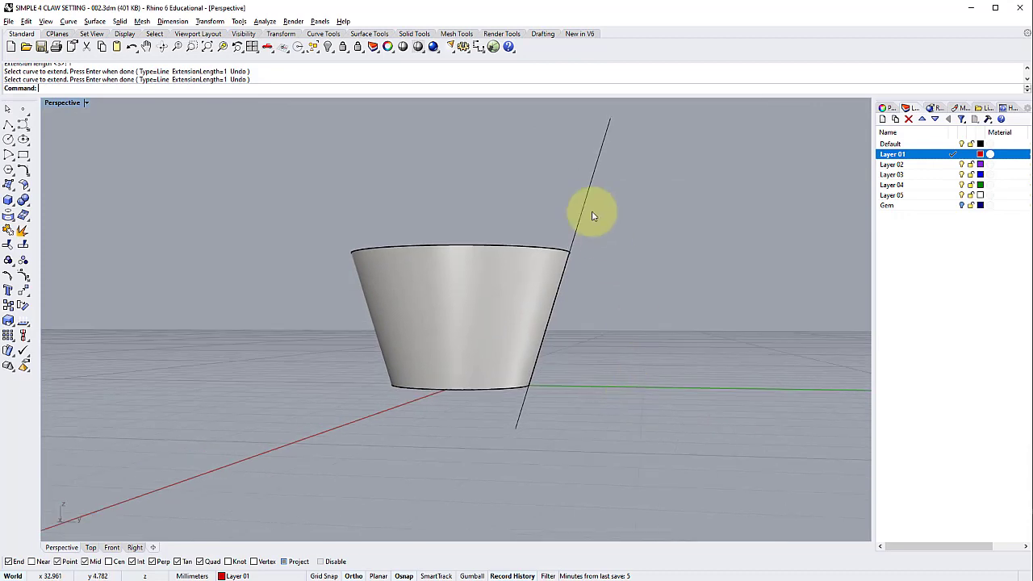
click(586, 210)
right_drag(586, 210, 565, 185)
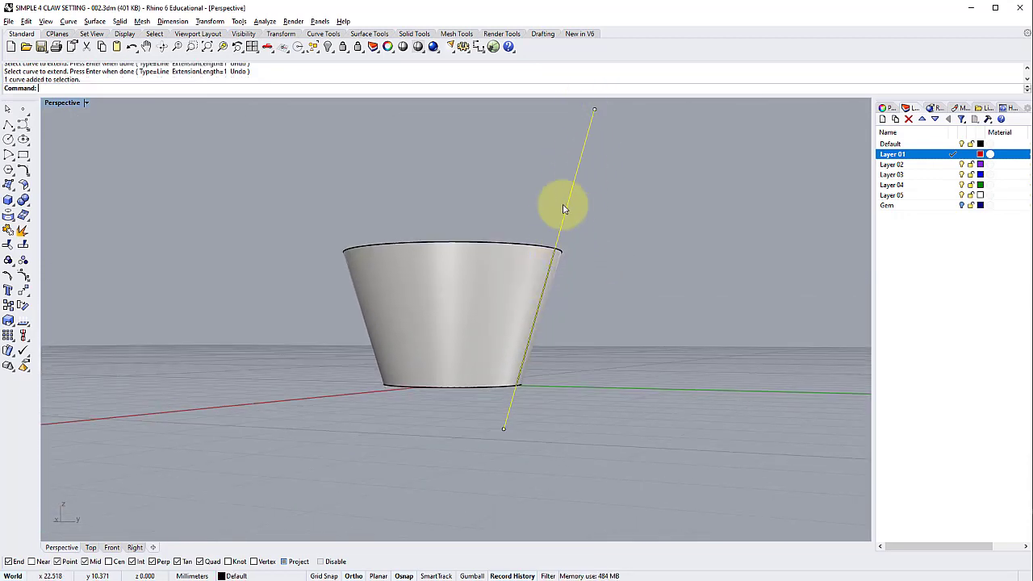
right_drag(597, 339, 568, 394)
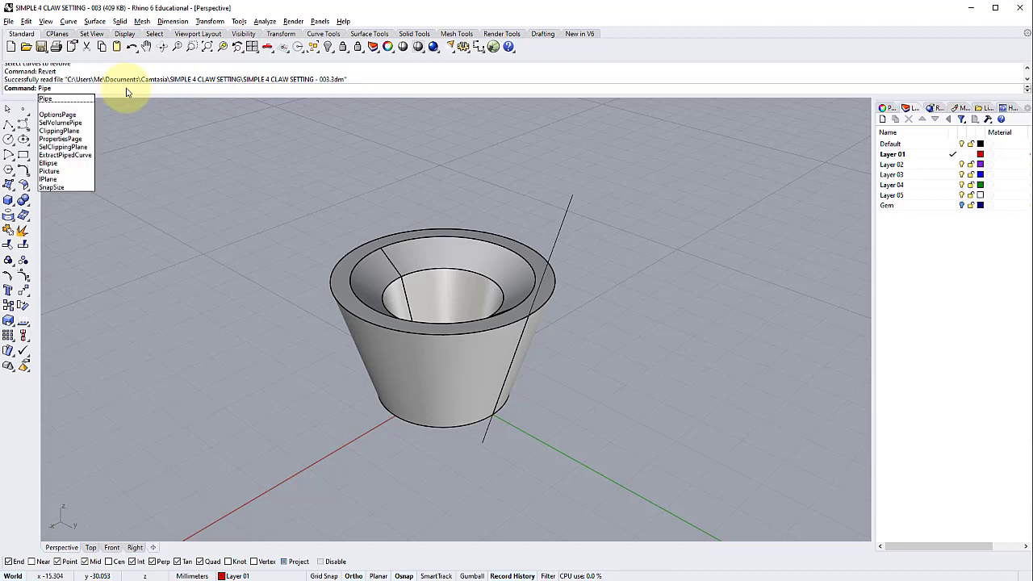
Step: Create a flat-capped pipe along the extended slanted line with start and end diameters of 1 mm
key(Return)
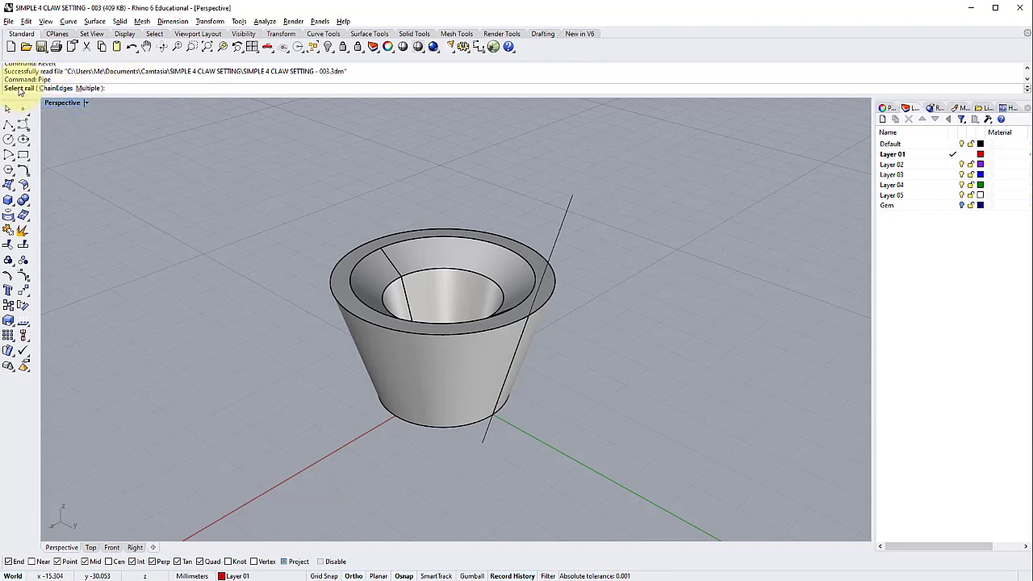
click(570, 211)
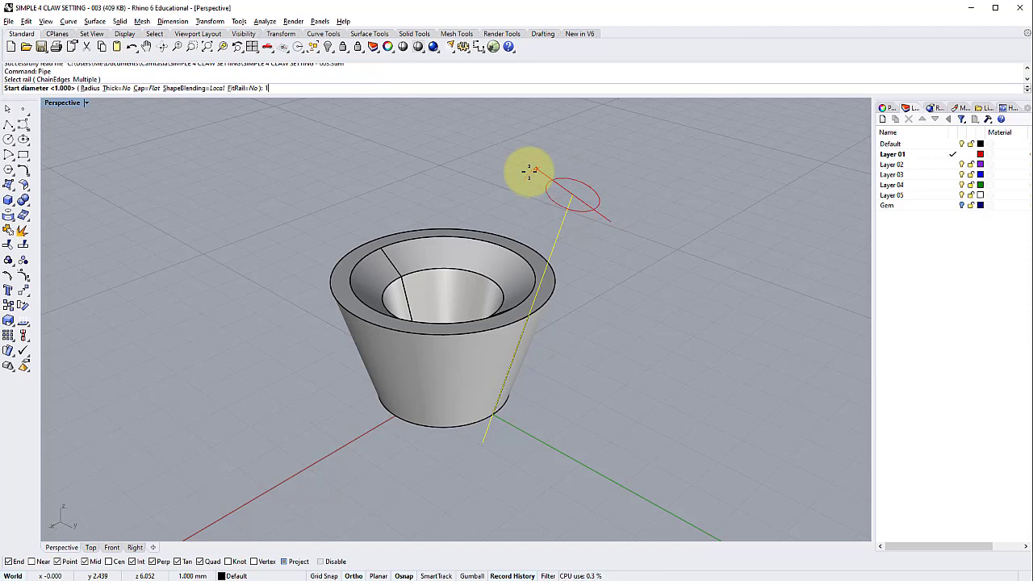
text(1)
key(Return)
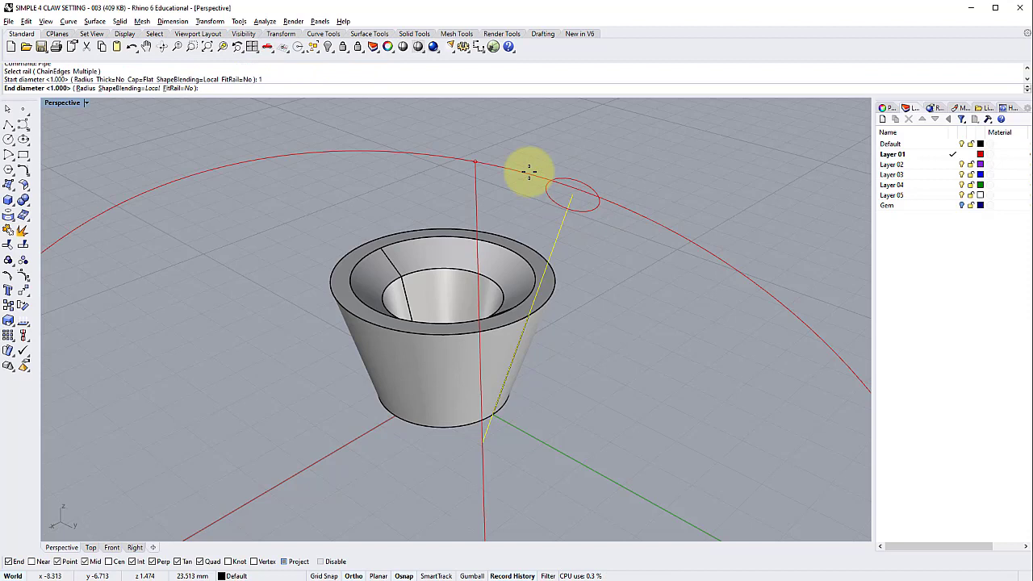
key(Return)
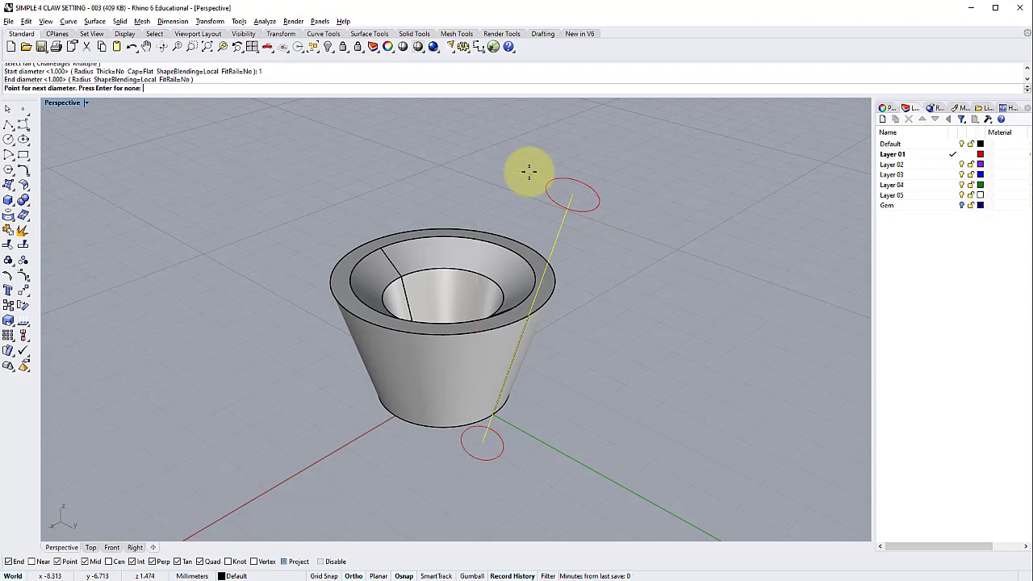
key(Return)
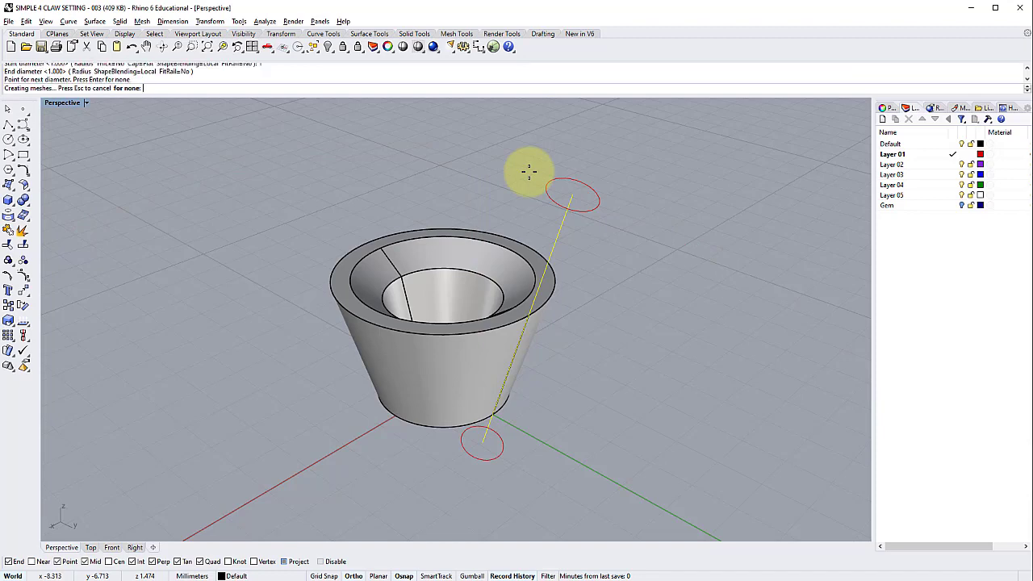
right_drag(552, 282, 600, 166)
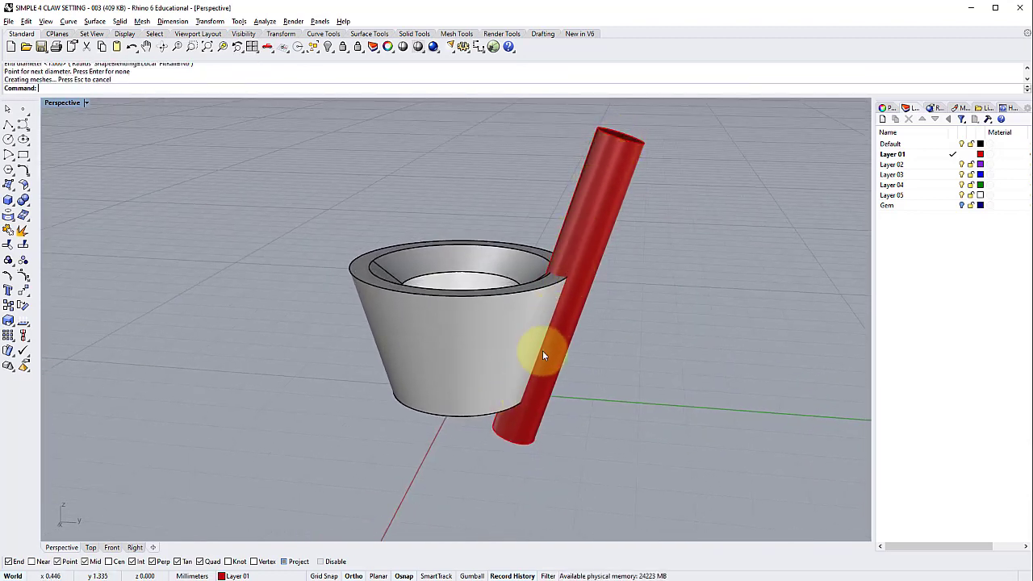
right_drag(535, 351, 488, 389)
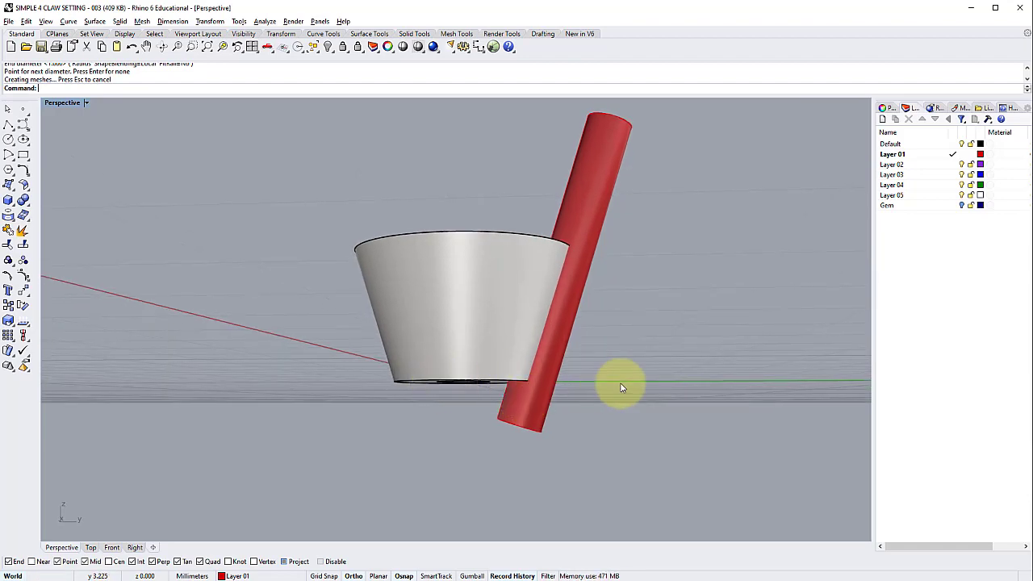
right_drag(622, 387, 541, 355)
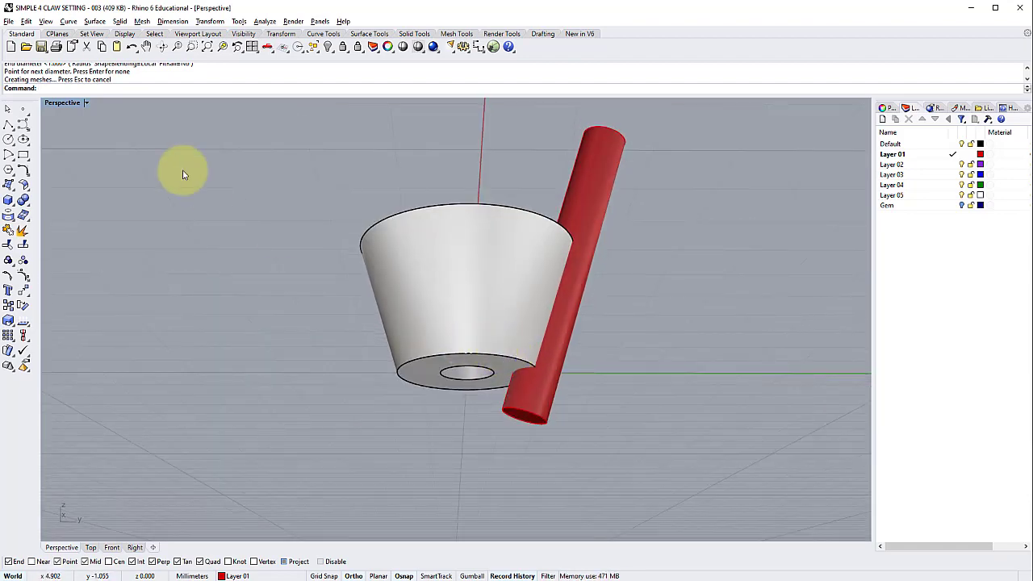
Step: In the Right view, draw a straight horizontal polyline along the setting's base from its far lower corner to beyond the claw pipe
double_click(63, 104)
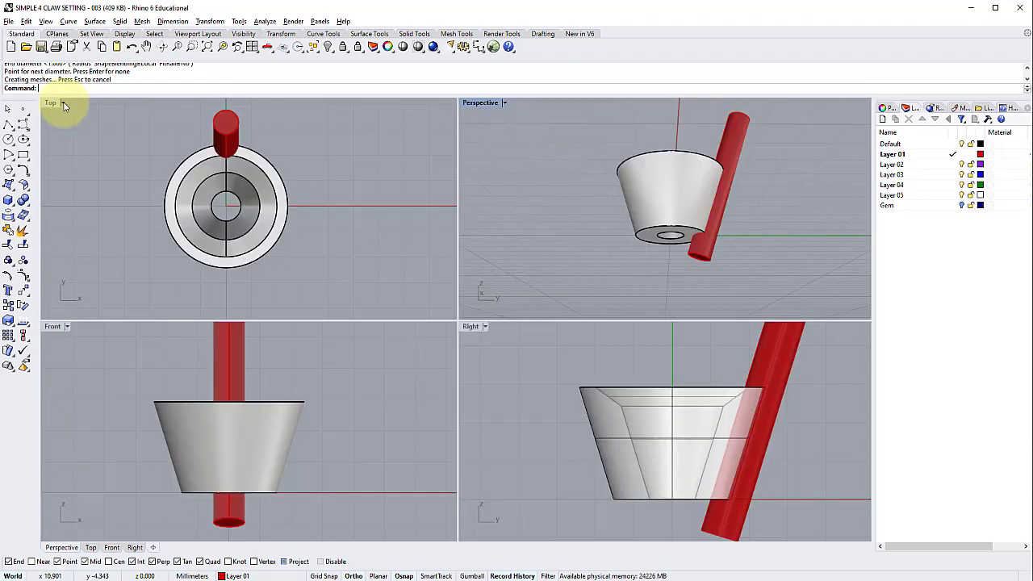
double_click(470, 327)
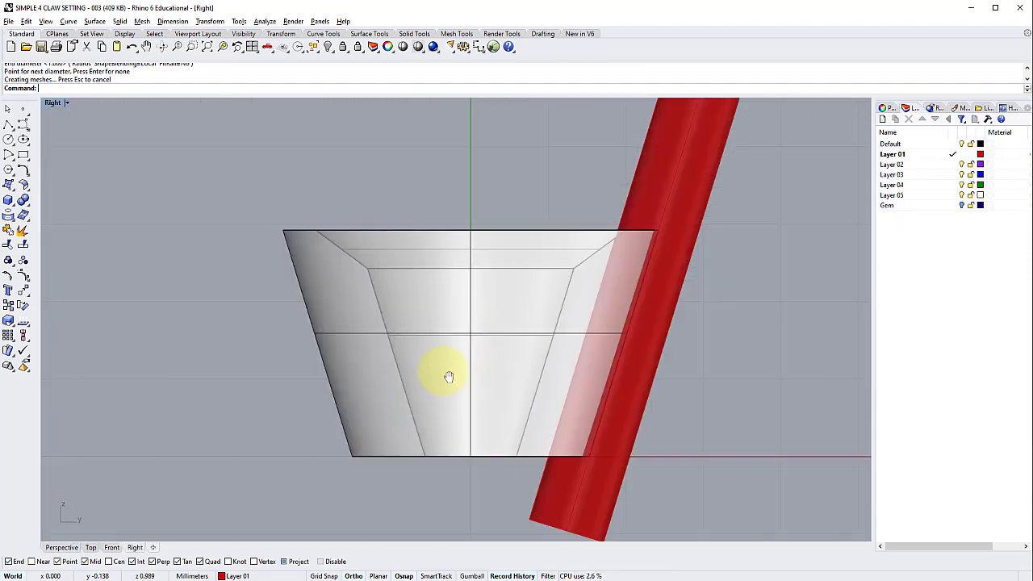
scroll(420, 355, up, 1)
scroll(384, 347, down, 2)
scroll(447, 392, down, 1)
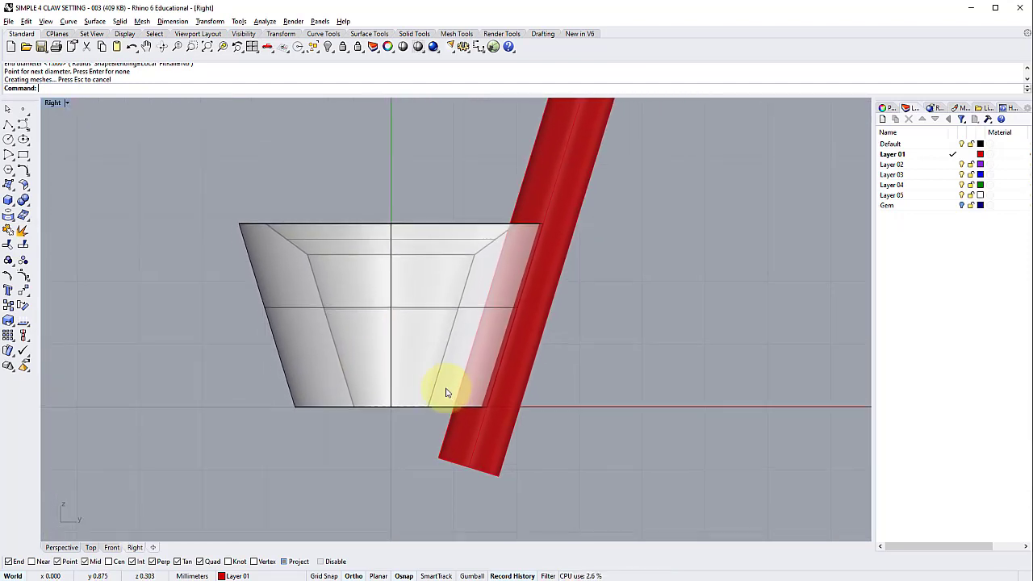
scroll(371, 359, down, 2)
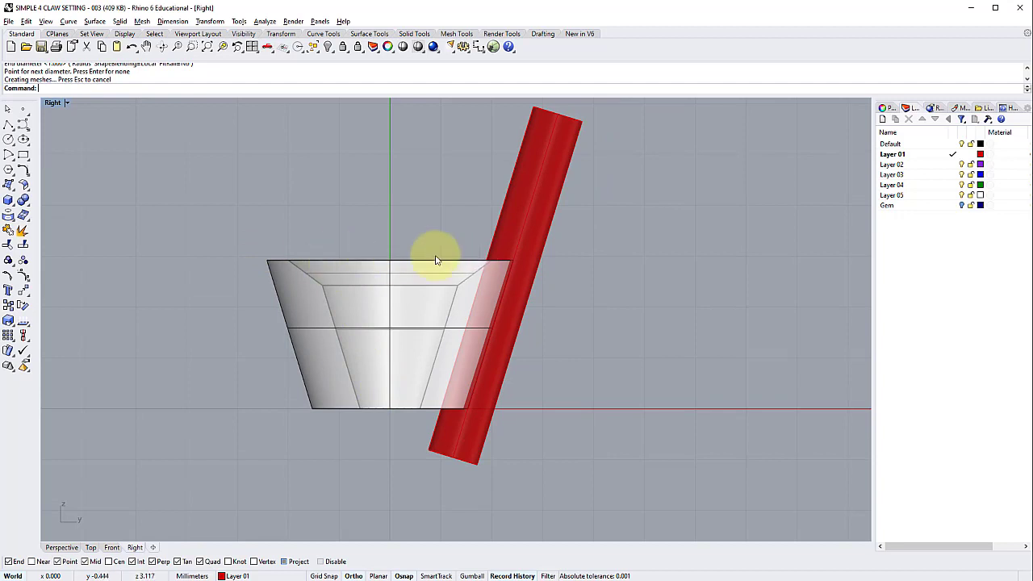
right_drag(433, 278, 425, 274)
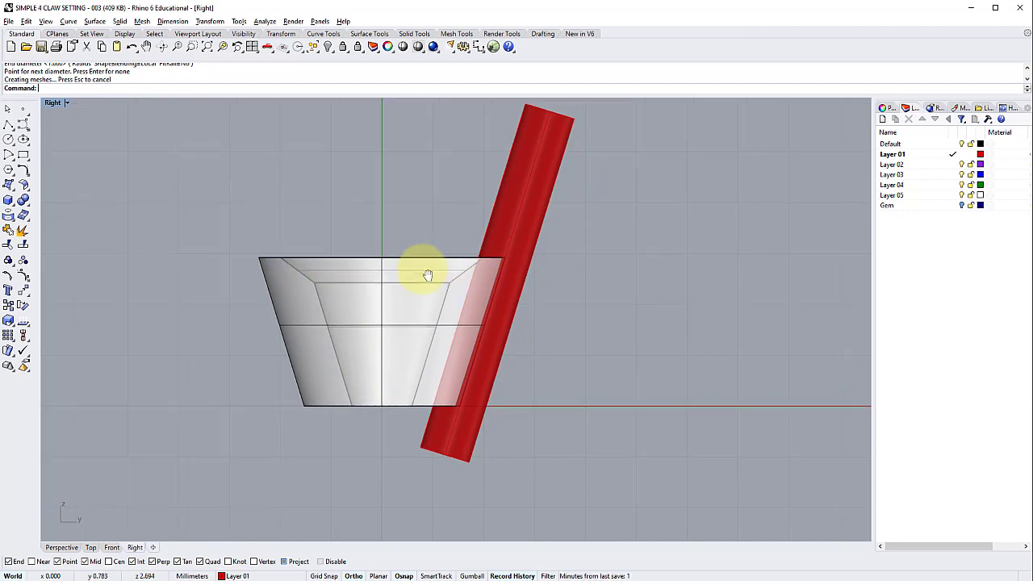
click(9, 127)
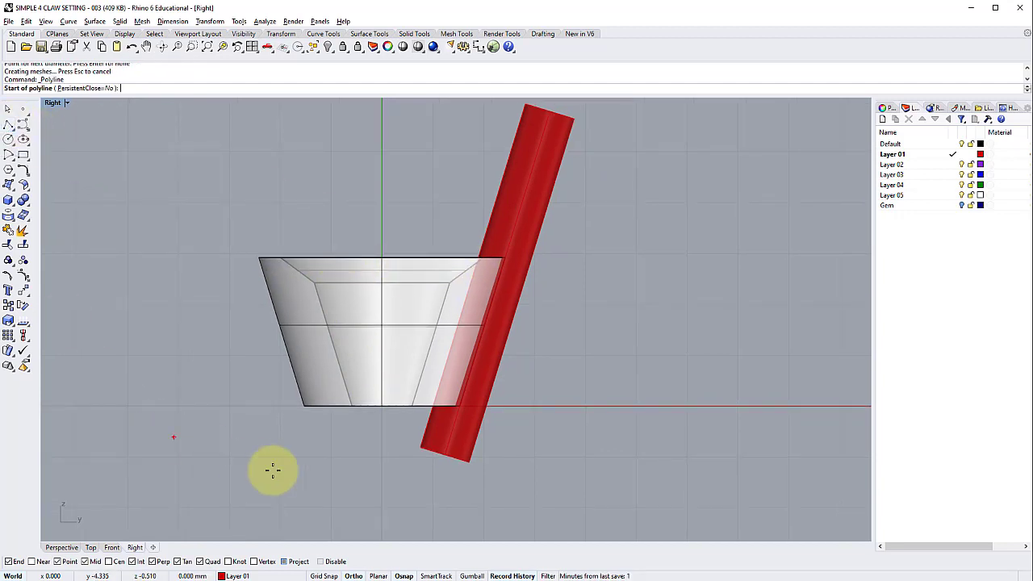
click(303, 406)
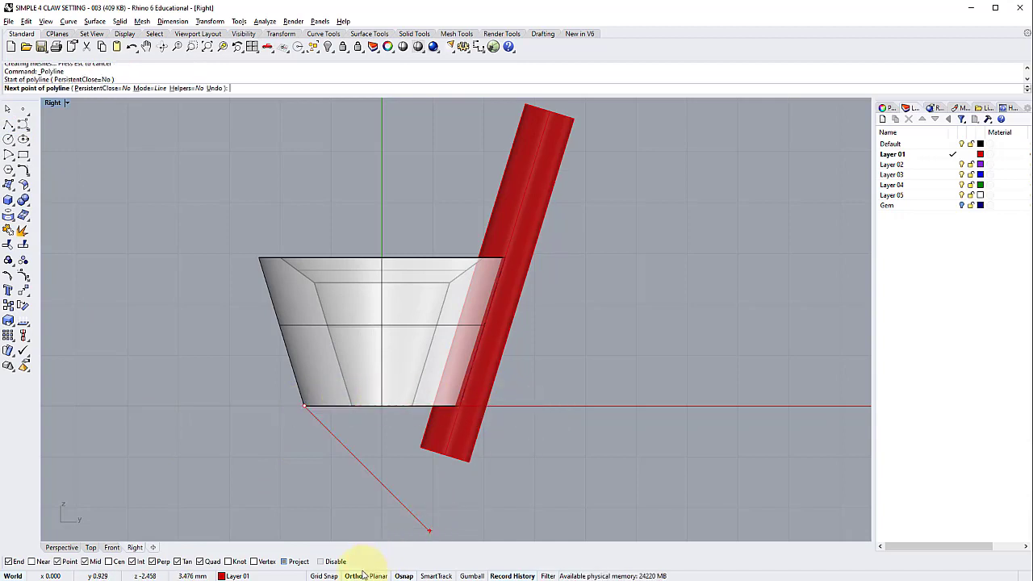
click(553, 398)
key(Return)
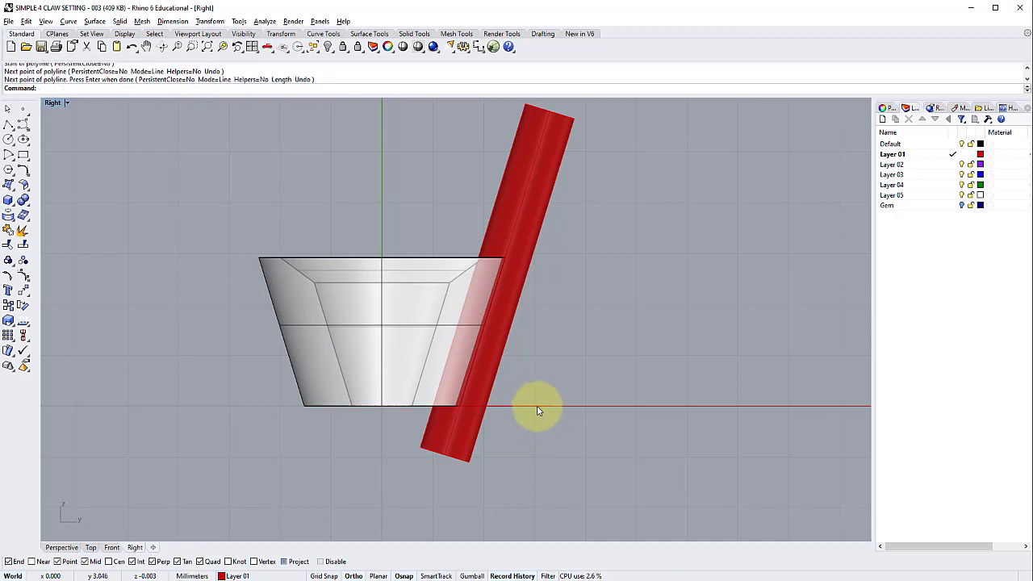
Step: Use WireCut to cut the claw pipe all the way through with the horizontal base line, keeping all pieces
click(537, 409)
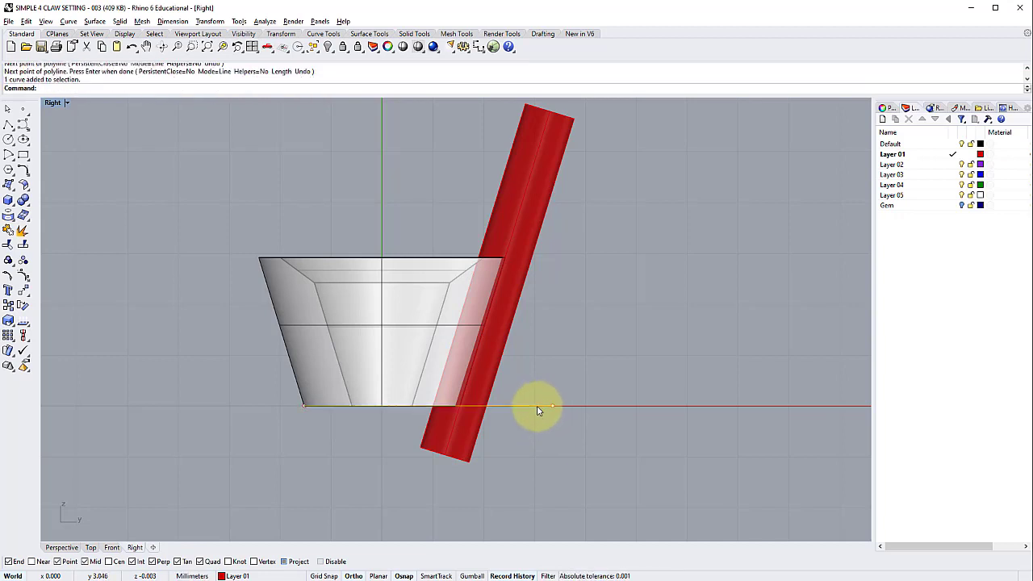
text(WireCut)
key(Return)
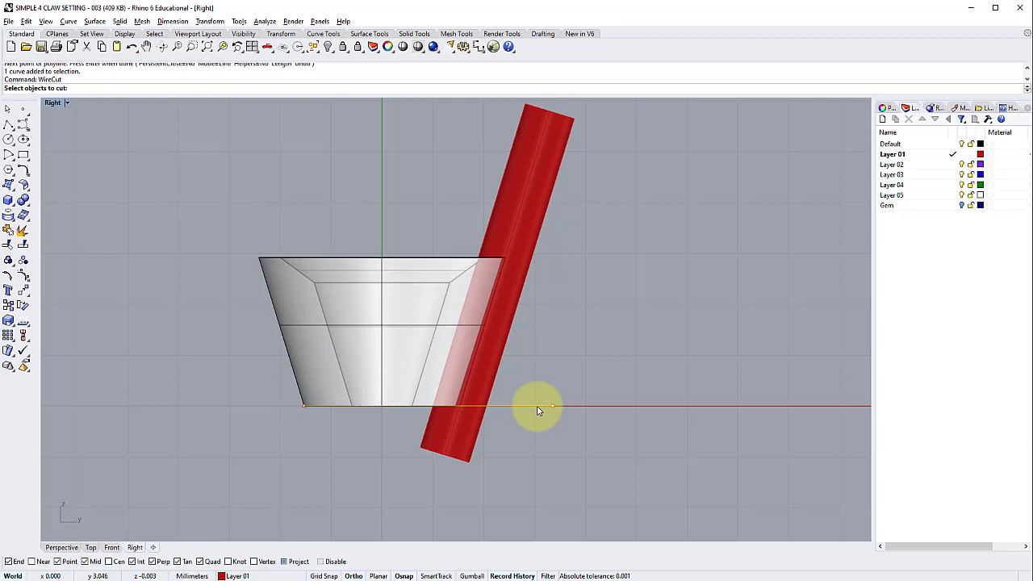
click(470, 436)
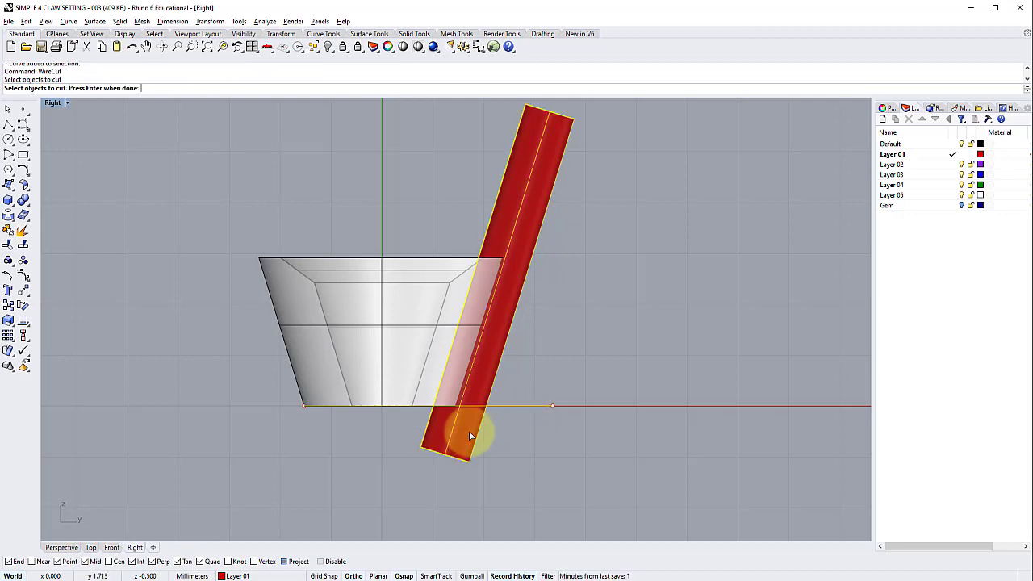
key(Return)
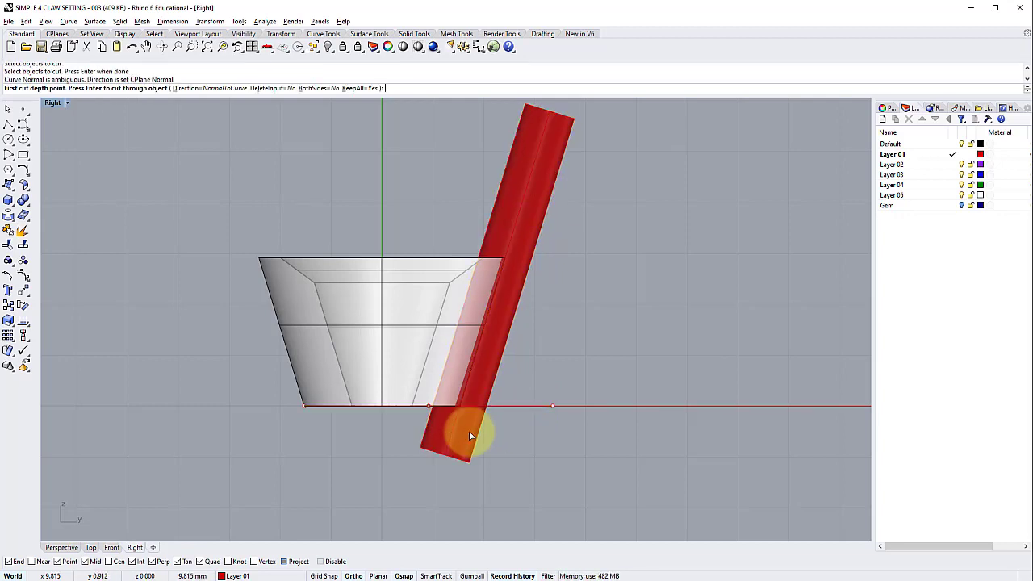
key(Return)
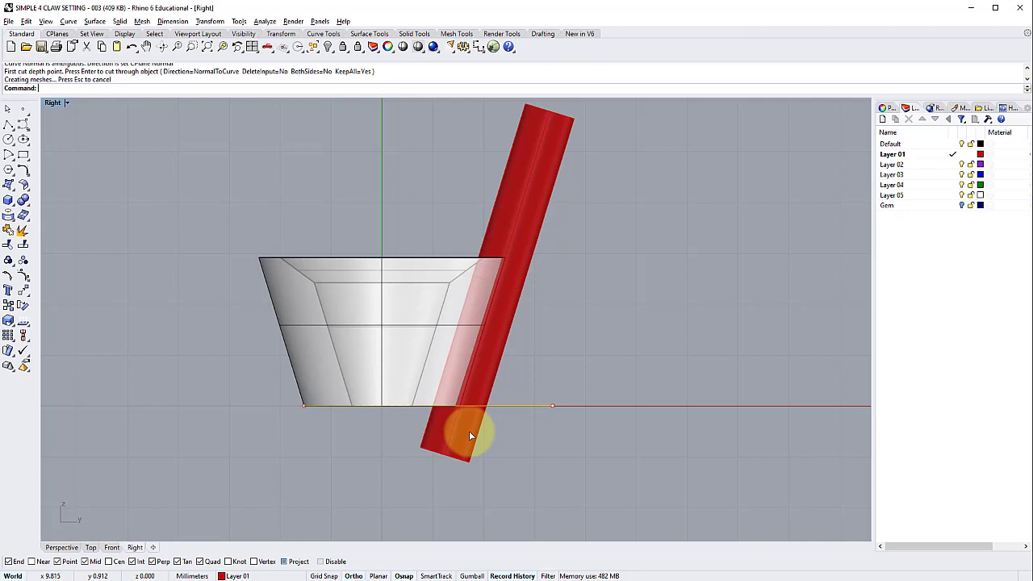
Step: Delete the cut-off pipe piece below the setting's base and the horizontal cutting line
click(469, 436)
key(Delete)
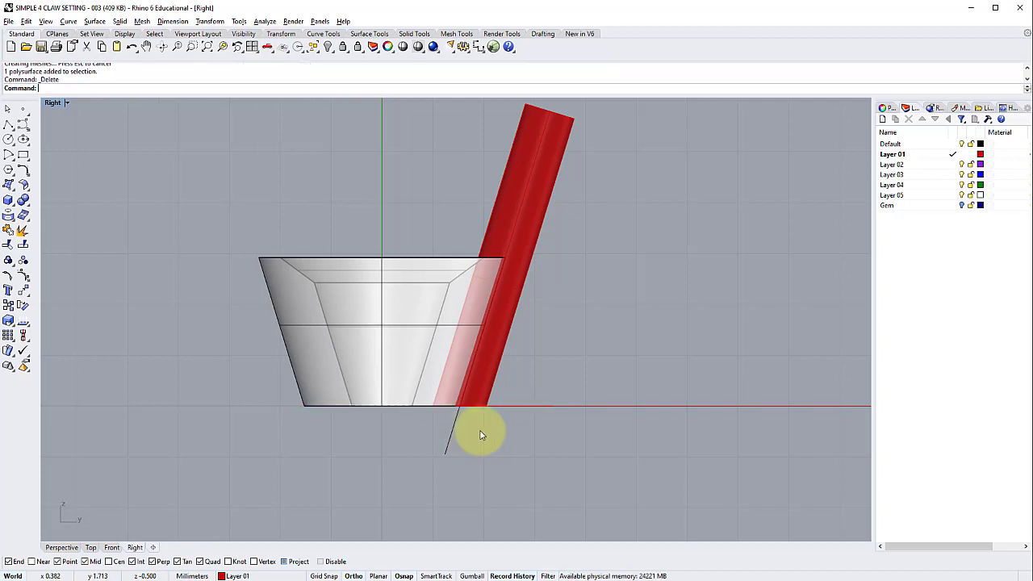
click(521, 408)
key(Delete)
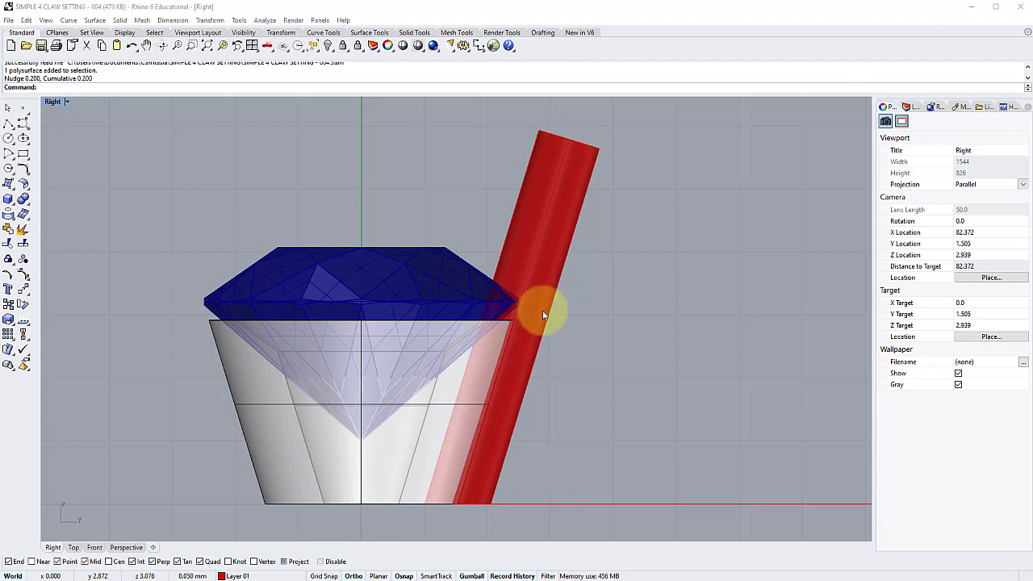
Step: Nudge the claw pipe 0.2 mm outward to reduce its overlap with the gem's girdle, and inspect where they meet
scroll(513, 303, up, 5)
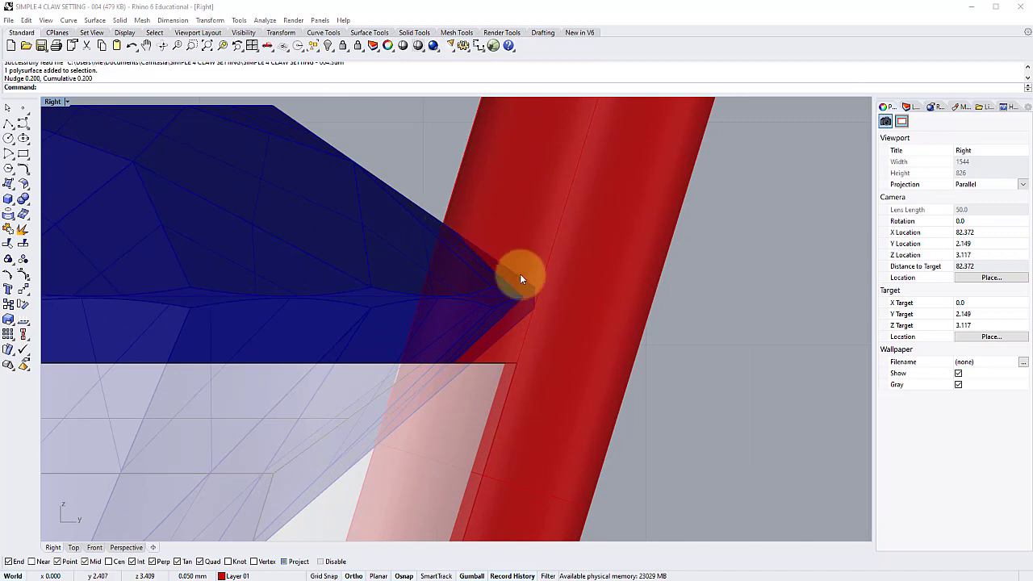
right_drag(519, 274, 541, 331)
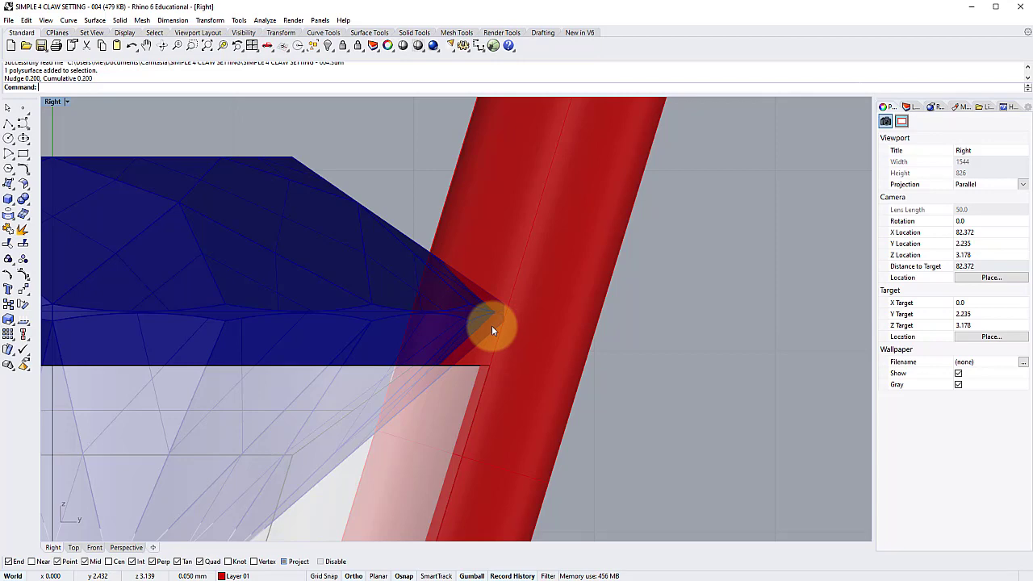
scroll(491, 325, down, 8)
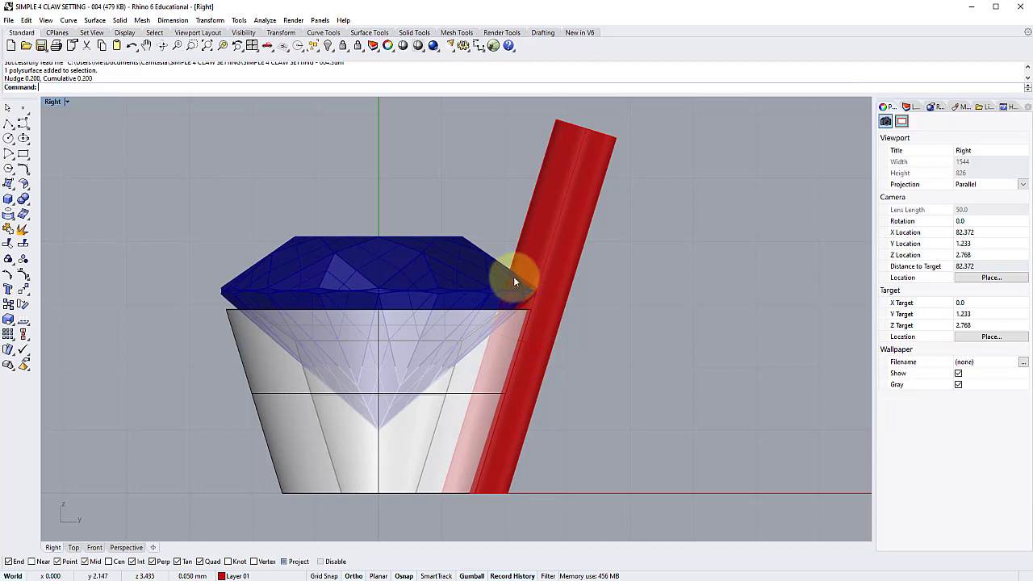
click(545, 313)
key(alt+Right)
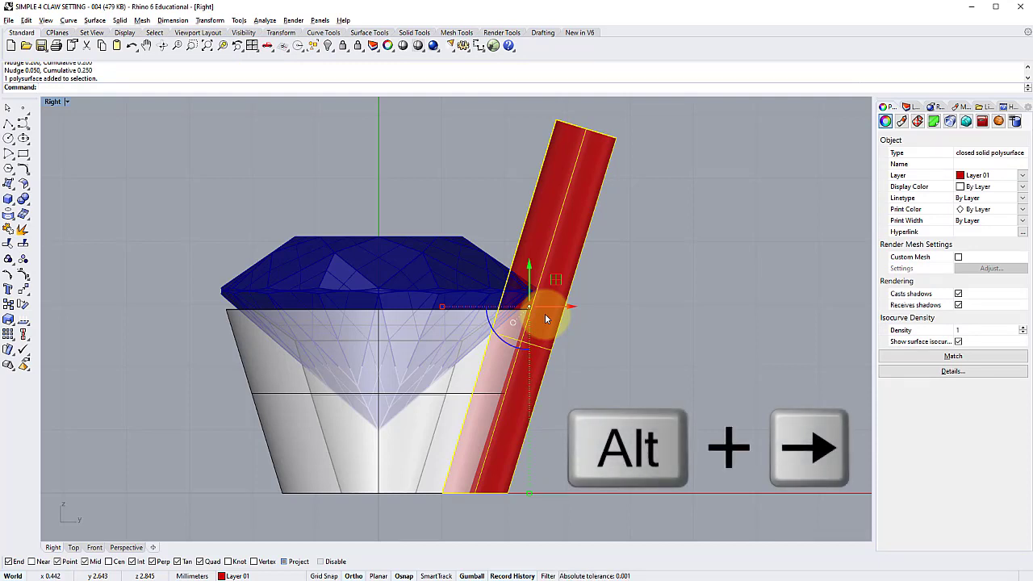
key(alt+Right)
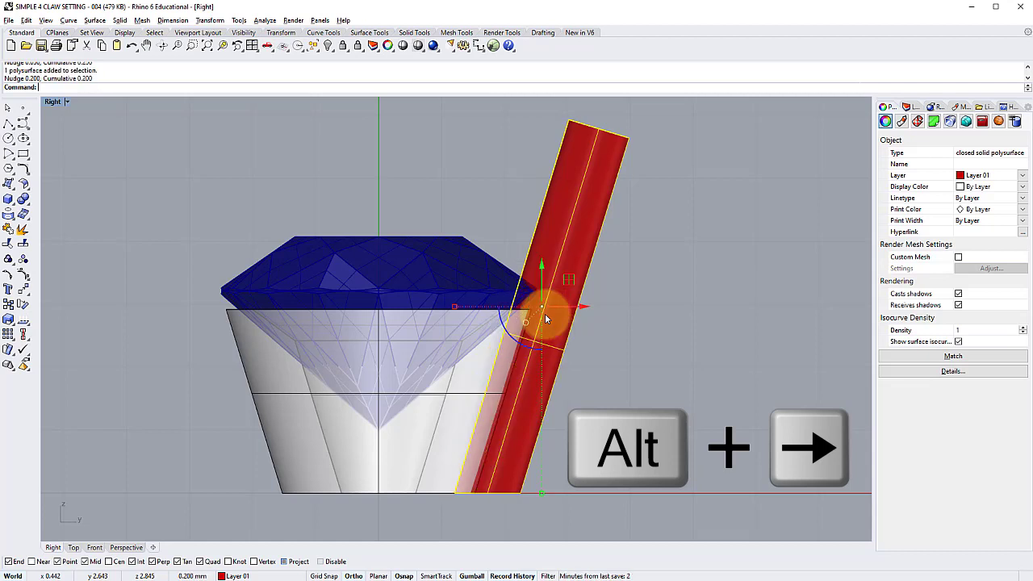
click(627, 341)
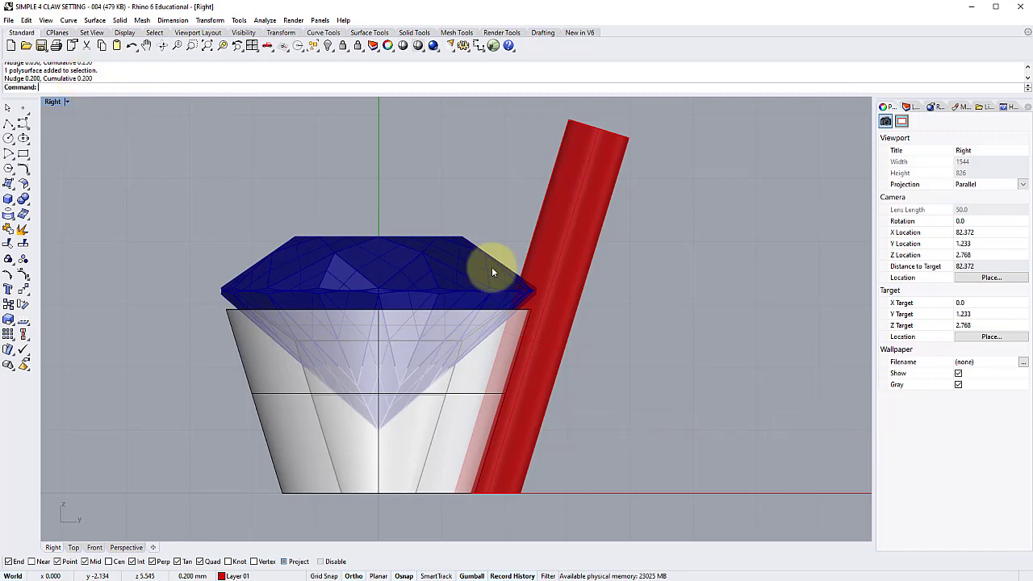
scroll(540, 297, up, 5)
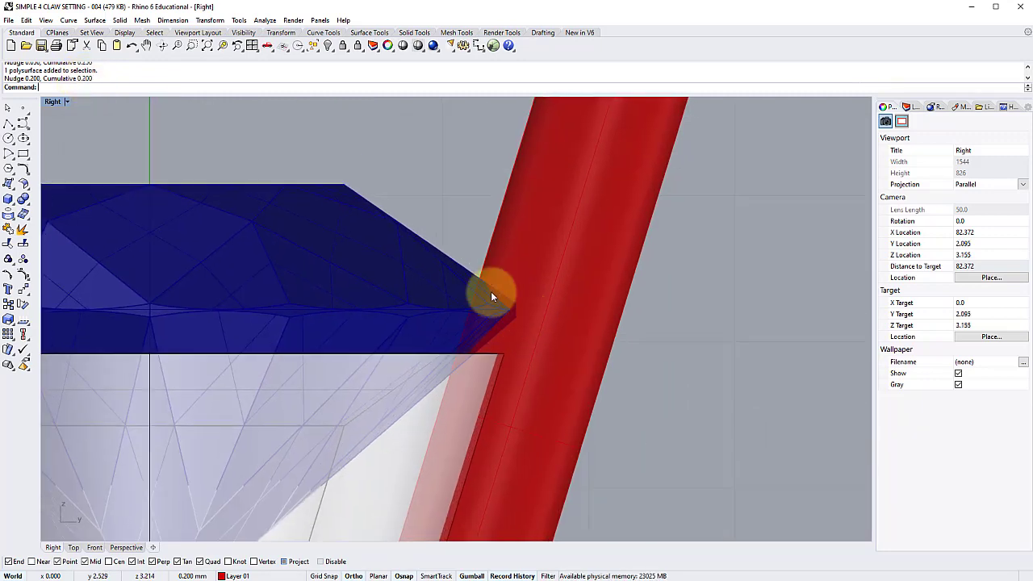